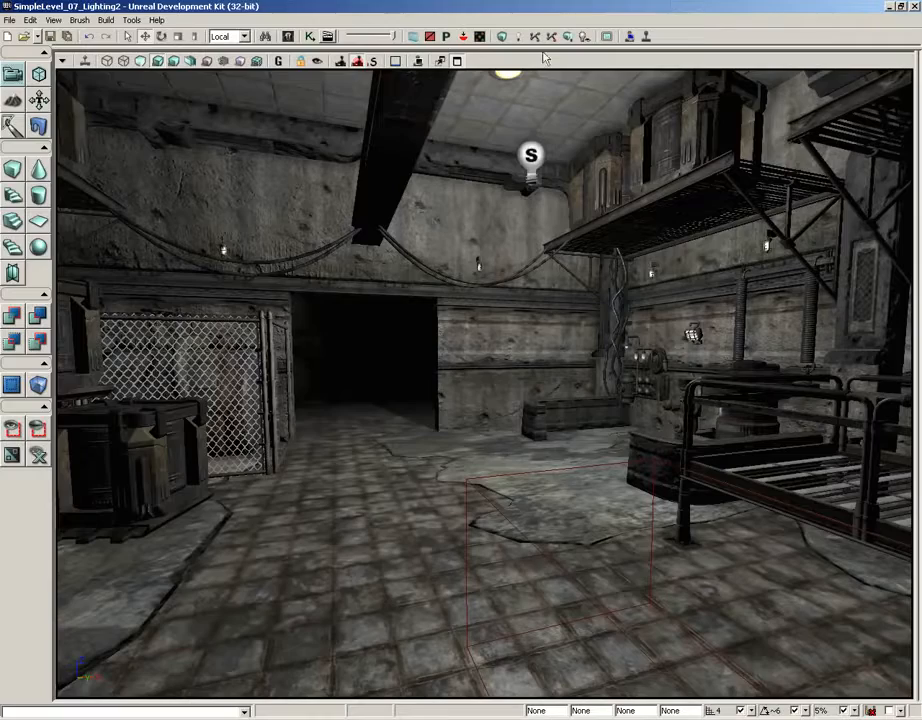
Step: Delete the point light hanging near the round ceiling lamp in the main room
{"action": "mouse_move", "coordinate": [490, 390]}
{"action": "right_mouse_down"}
{"action": "mouse_move", "coordinate": [823, 359]}
{"action": "mouse_move", "coordinate": [490, 390]}
{"action": "right_mouse_up"}
{"action": "mouse_move", "coordinate": [490, 390]}
{"action": "left_mouse_down"}
{"action": "mouse_move", "coordinate": [442, 144]}
{"action": "mouse_move", "coordinate": [426, 138]}
{"action": "mouse_move", "coordinate": [488, 383]}
{"action": "left_mouse_up"}
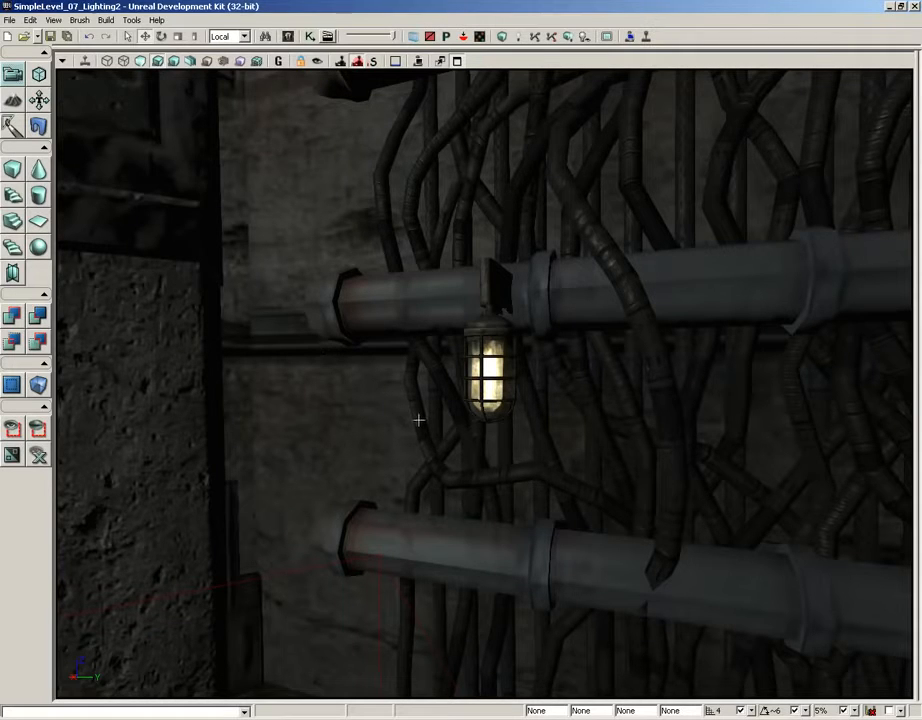
{"action": "left_click_drag", "start_coordinate": [418, 420], "coordinate": [328, 563]}
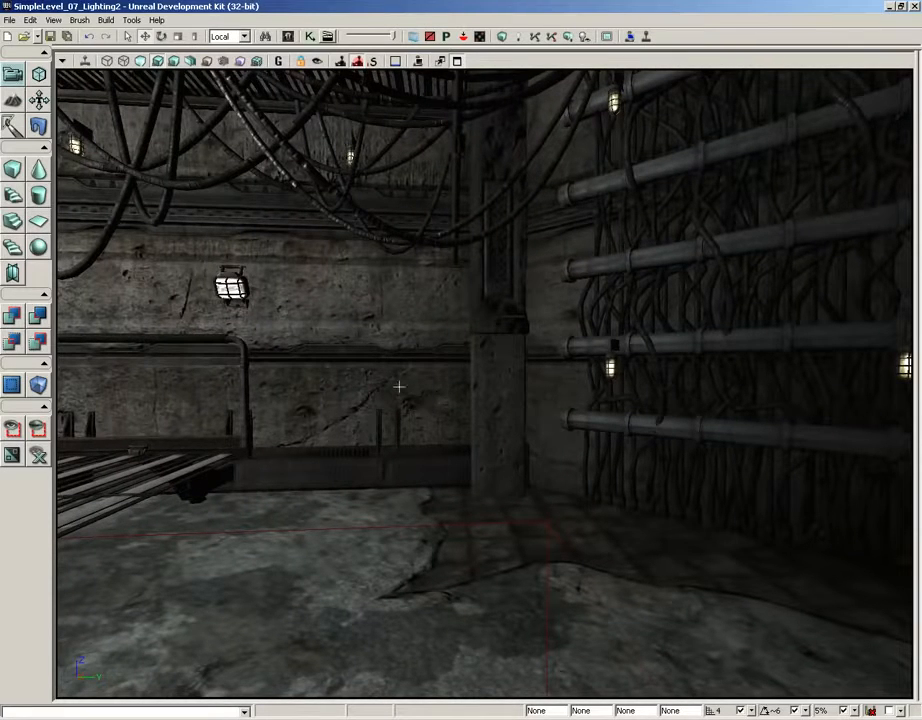
{"action": "right_click_drag", "start_coordinate": [398, 386], "coordinate": [410, 396]}
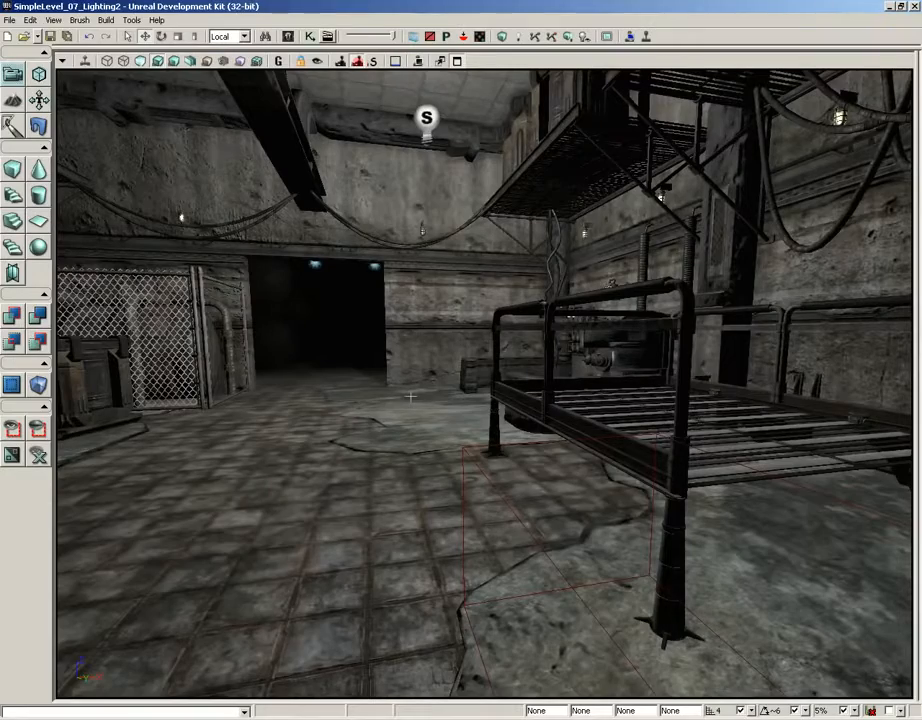
{"action": "left_click_drag", "start_coordinate": [410, 397], "coordinate": [452, 180]}
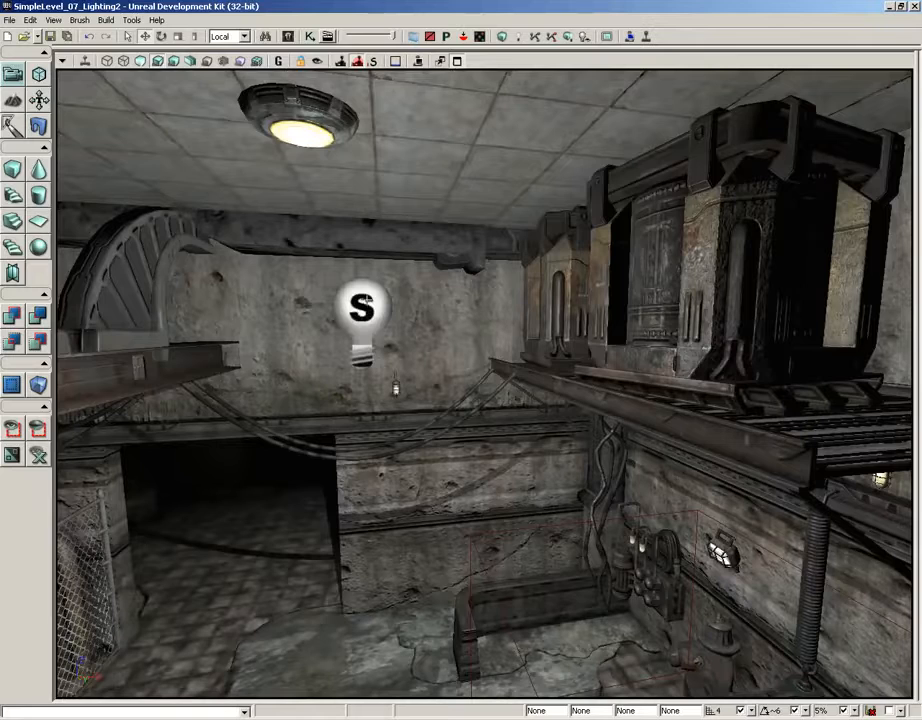
{"action": "left_click", "coordinate": [362, 310]}
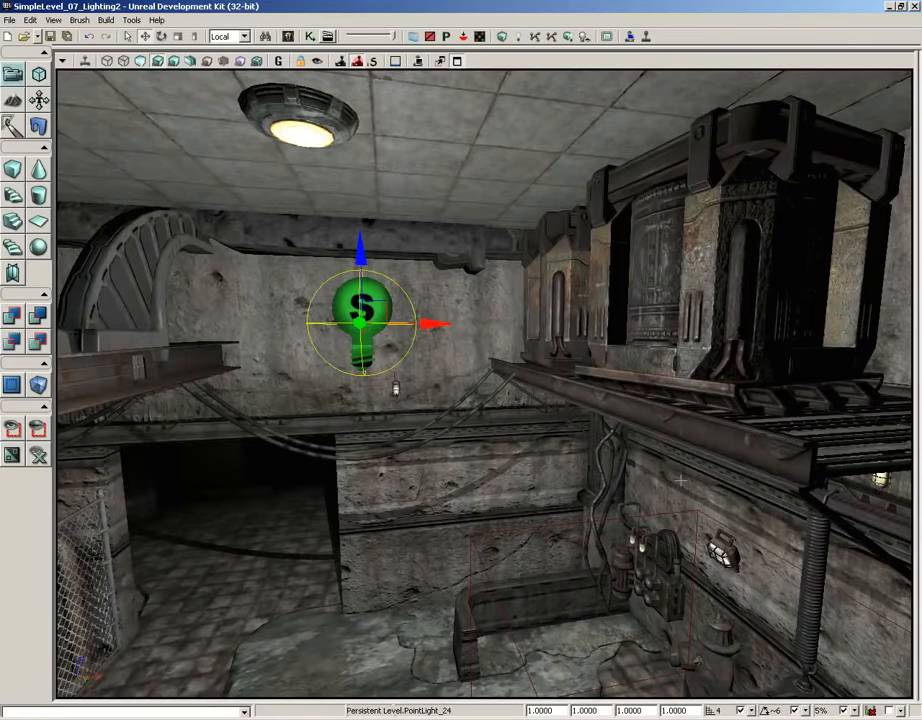
{"action": "key", "text": "Delete"}
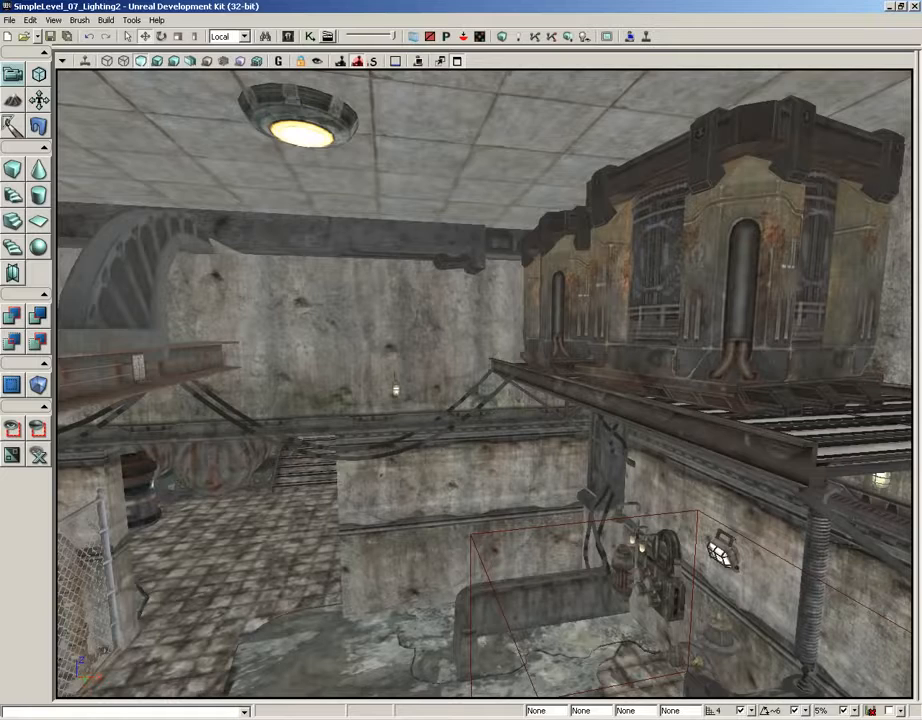
Step: Check the room in Lit view mode and return the viewport to Unlit
{"action": "left_click", "coordinate": [157, 60]}
{"action": "right_click_drag", "start_coordinate": [361, 267], "coordinate": [302, 230]}
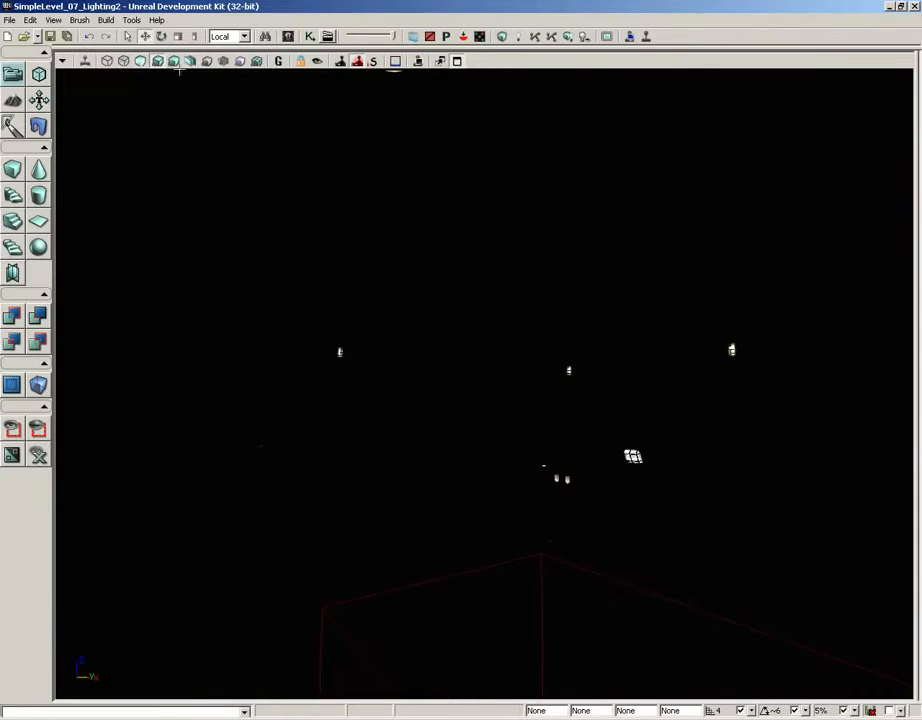
{"action": "left_click", "coordinate": [140, 61]}
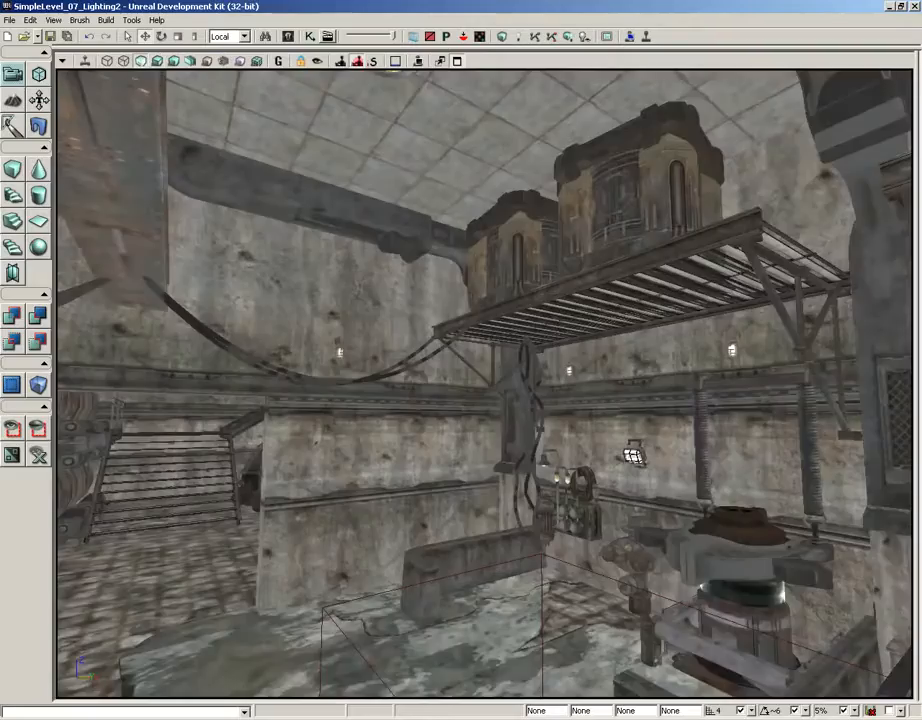
Step: Select the caged lamp mesh on the upper wall beside the doorway and set the viewport to Lit
{"action": "left_click_drag", "start_coordinate": [457, 232], "coordinate": [412, 95]}
{"action": "left_click_drag", "start_coordinate": [440, 383], "coordinate": [438, 232]}
{"action": "left_click", "coordinate": [440, 383]}
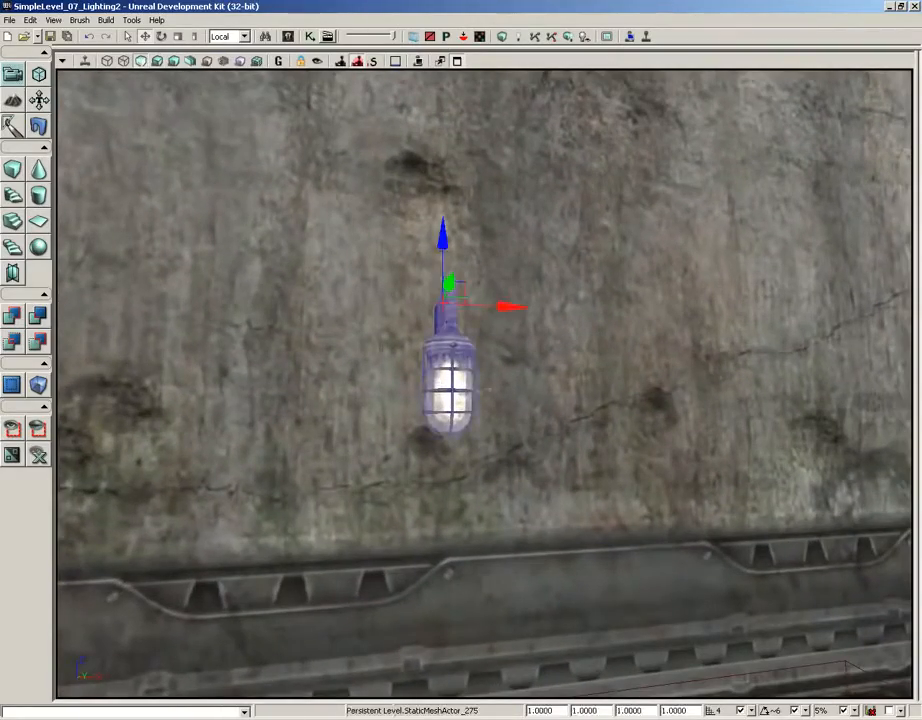
{"action": "right_click_drag", "start_coordinate": [440, 383], "coordinate": [190, 56]}
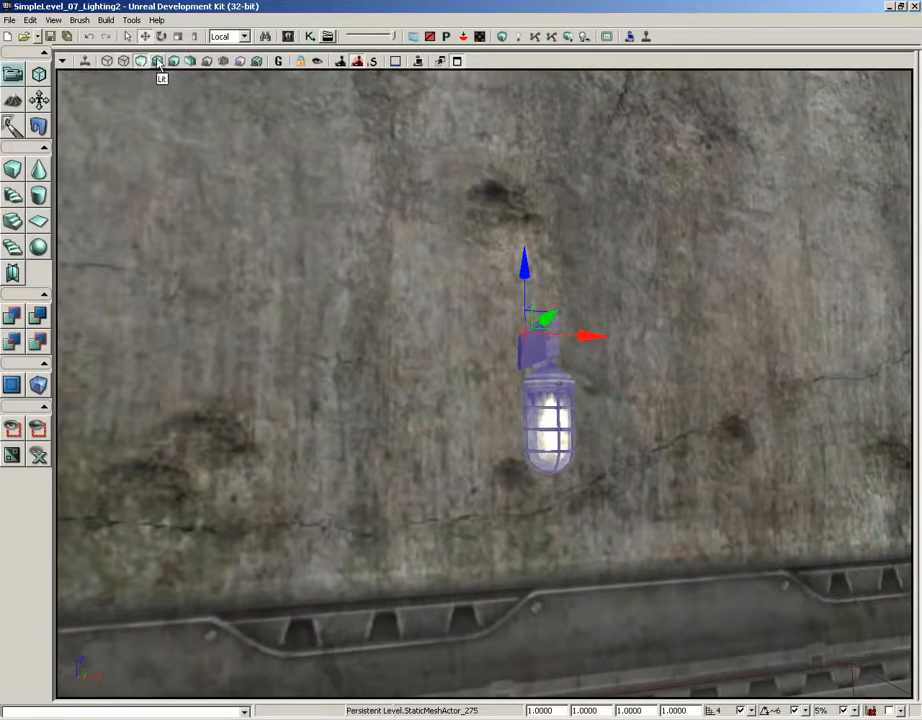
{"action": "left_click", "coordinate": [157, 62]}
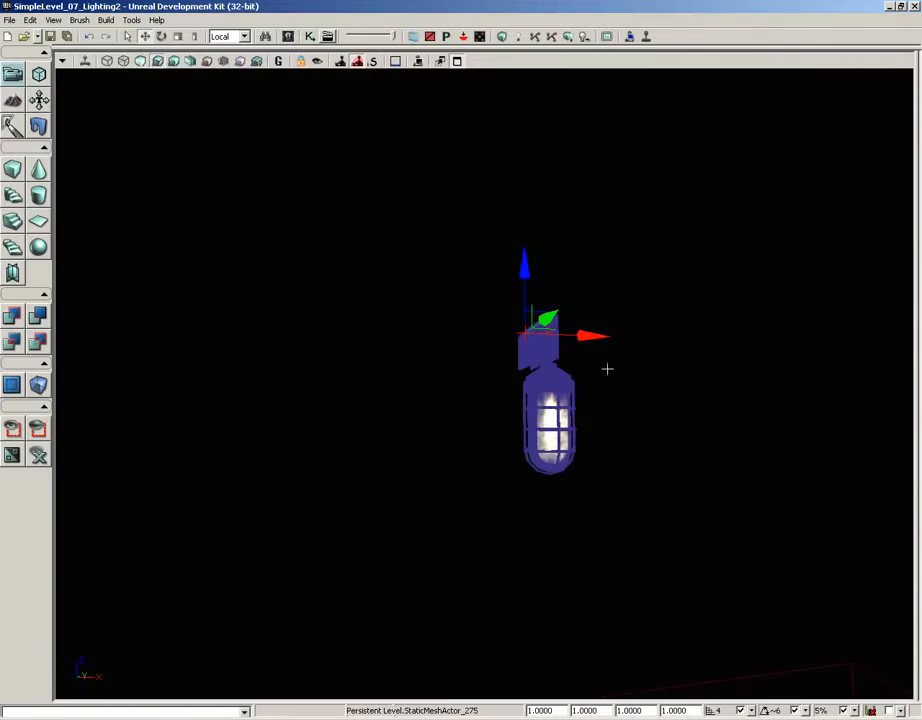
Step: Enable Use Emissive For Static Lighting in the selected wall lamp's Lightmass settings and close its properties
{"action": "right_click_drag", "start_coordinate": [607, 370], "coordinate": [624, 370]}
{"action": "key", "text": "F4"}
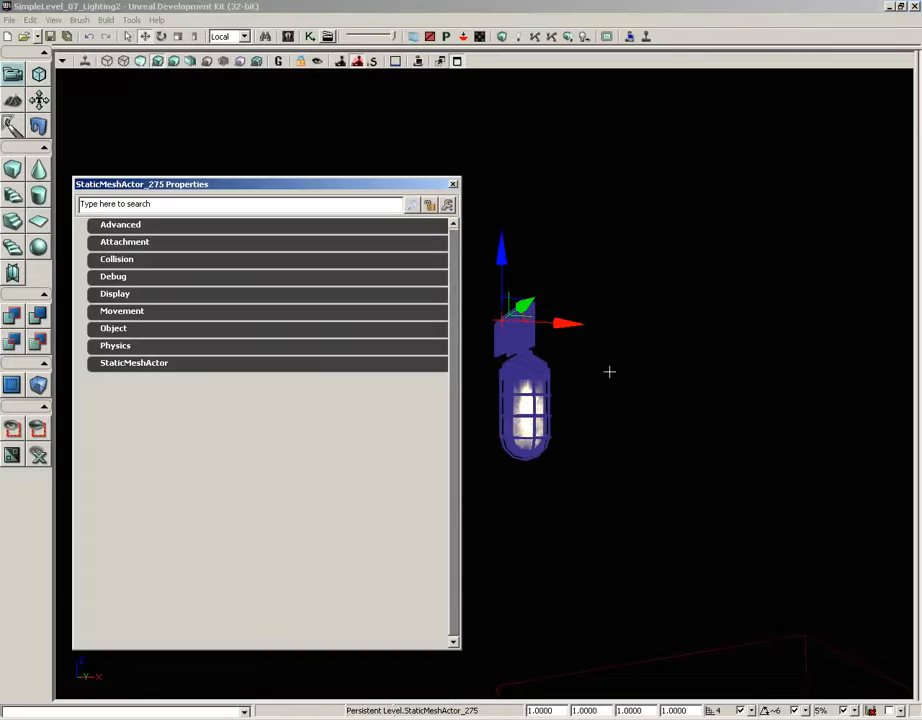
{"action": "left_click", "coordinate": [148, 364]}
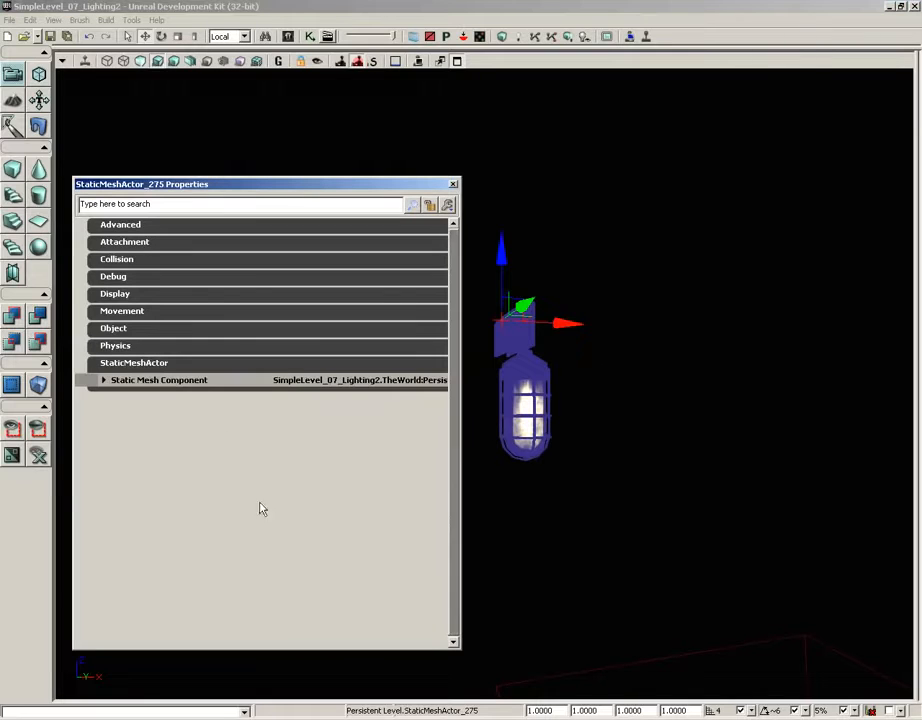
{"action": "left_click", "coordinate": [125, 386]}
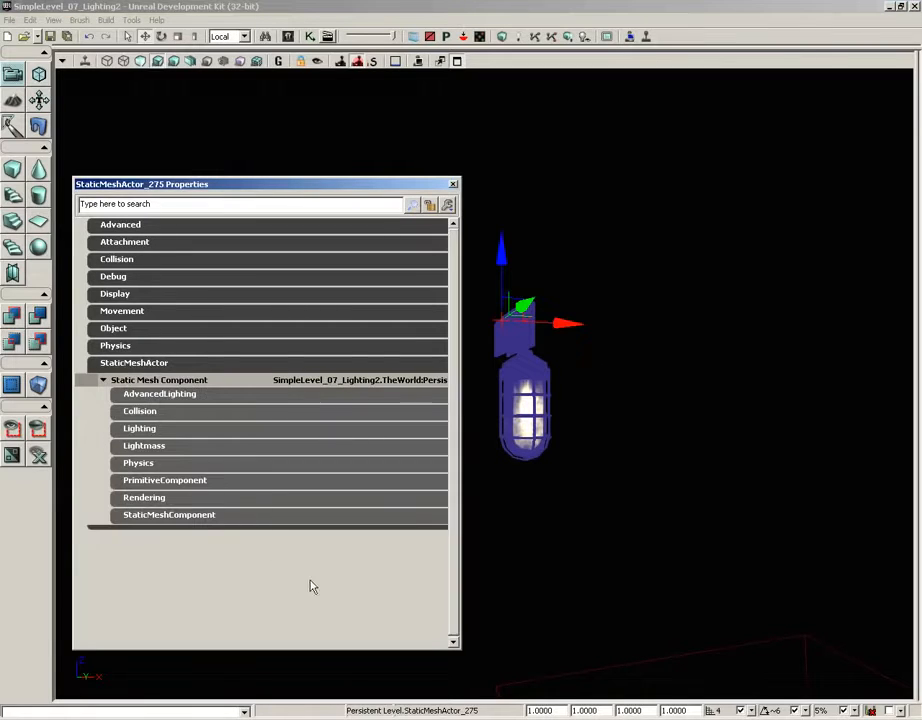
{"action": "left_click", "coordinate": [146, 452]}
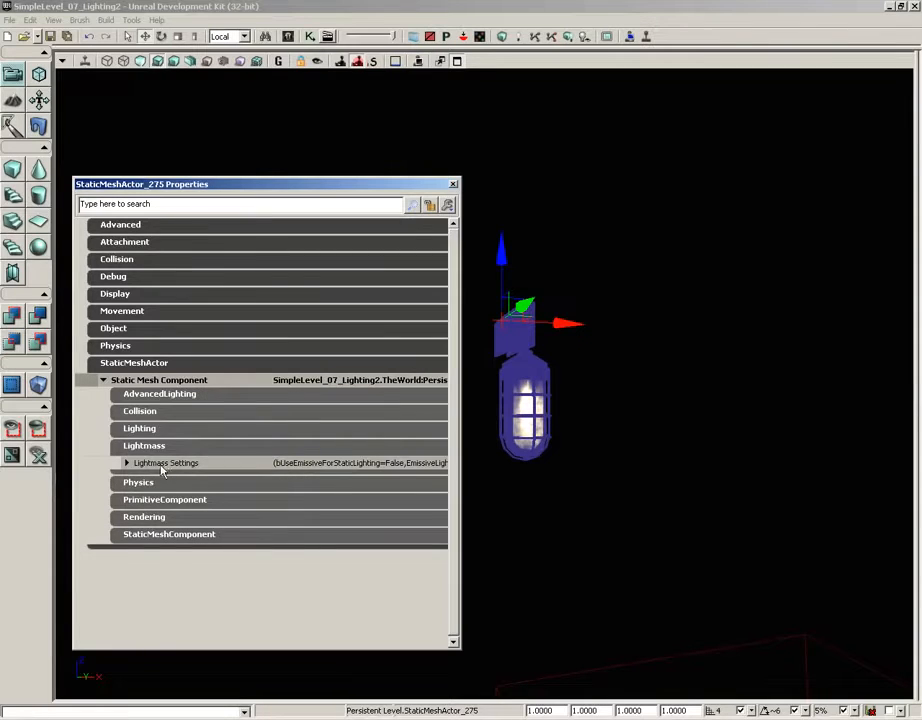
{"action": "left_click", "coordinate": [127, 463]}
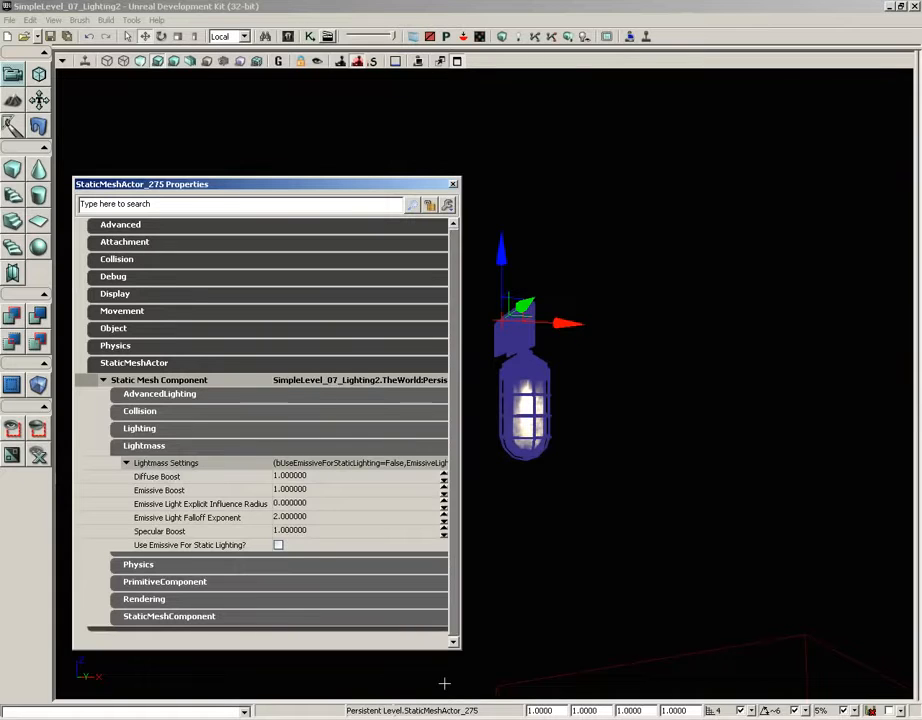
{"action": "left_click", "coordinate": [279, 546]}
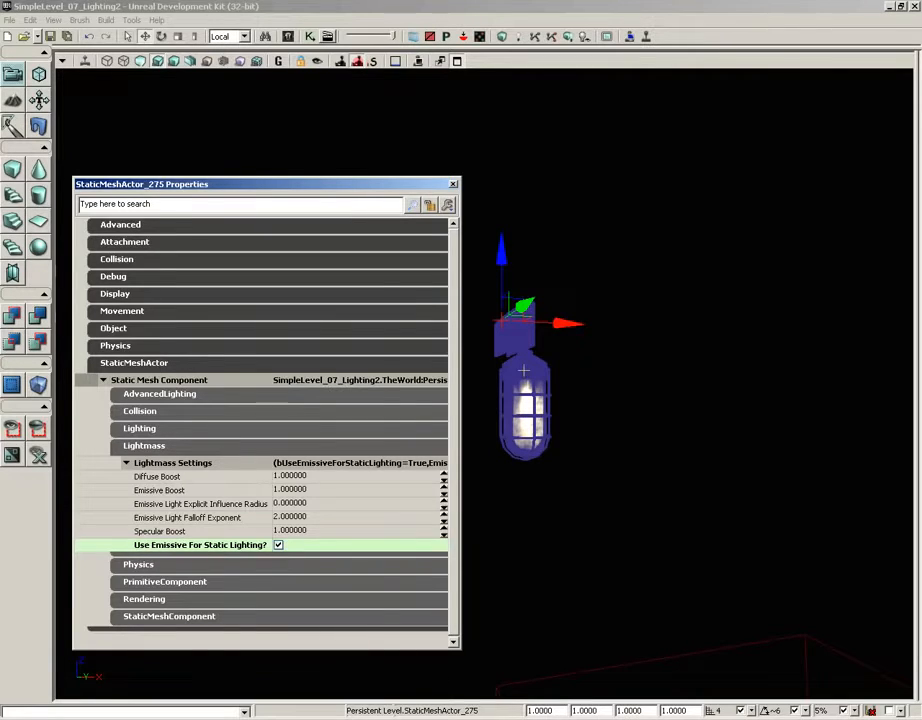
{"action": "left_click", "coordinate": [453, 184]}
Step: View the whole room in Unlit mode, return to Lit mode and build the level's lighting
{"action": "left_click_drag", "start_coordinate": [645, 186], "coordinate": [676, 377]}
{"action": "right_click_drag", "start_coordinate": [676, 377], "coordinate": [667, 338]}
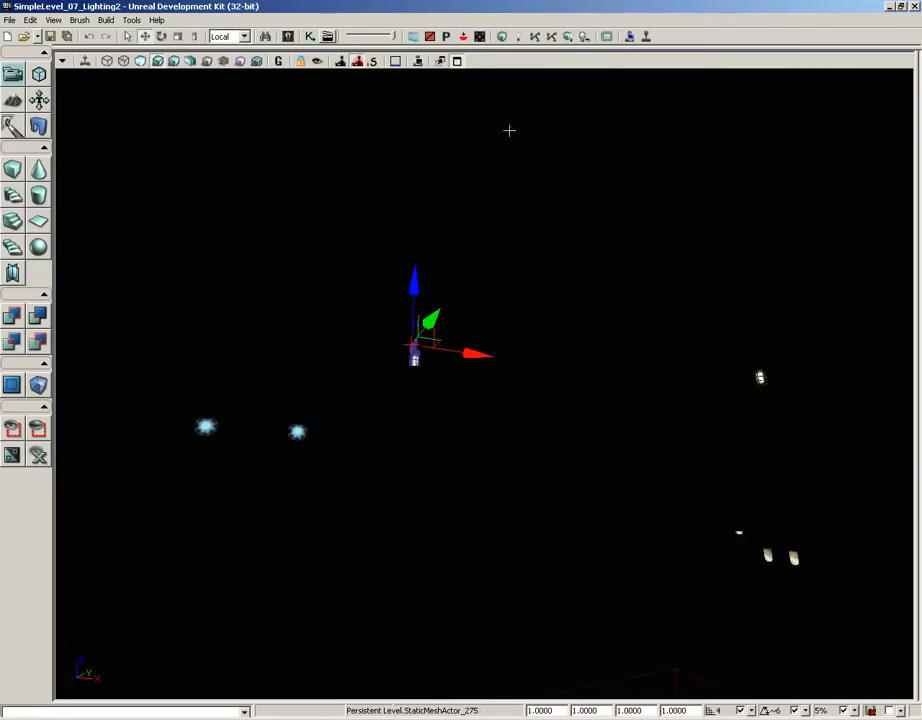
{"action": "left_click", "coordinate": [141, 62]}
{"action": "left_click_drag", "start_coordinate": [578, 301], "coordinate": [580, 372]}
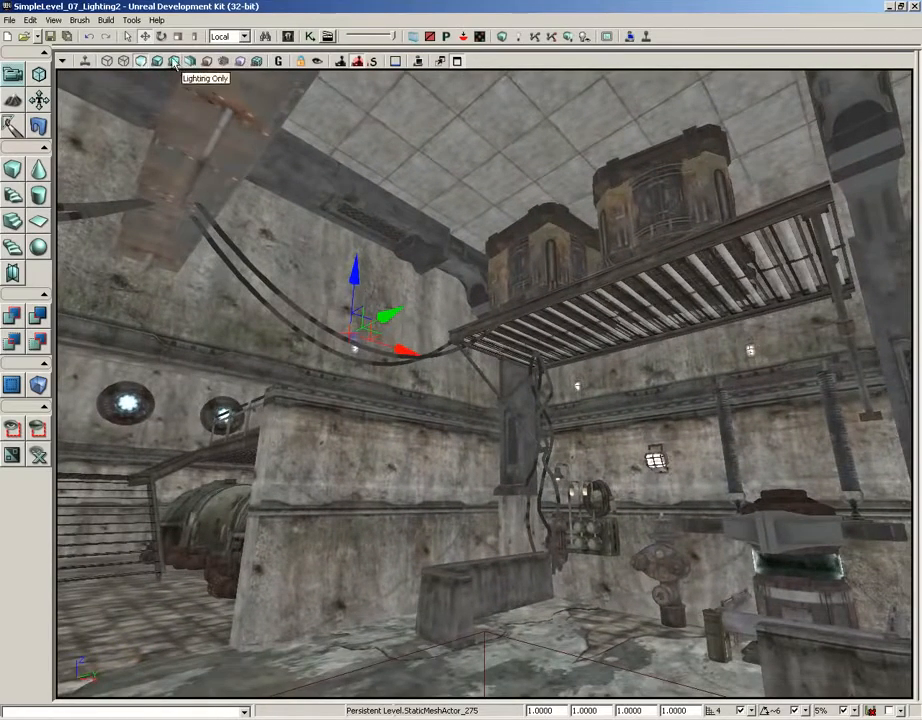
{"action": "left_click", "coordinate": [158, 62]}
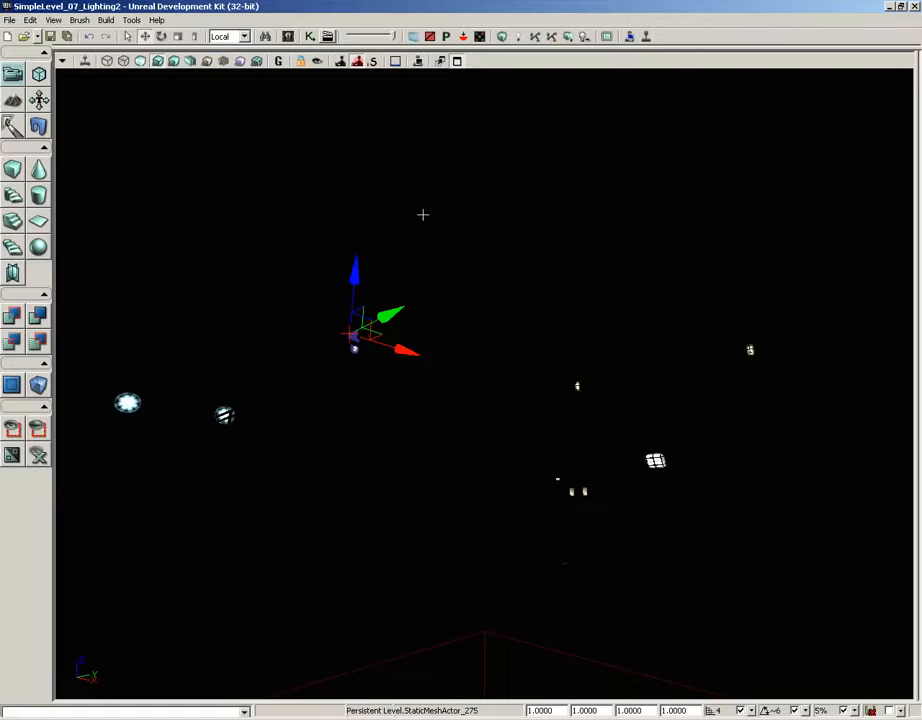
{"action": "left_click", "coordinate": [584, 36]}
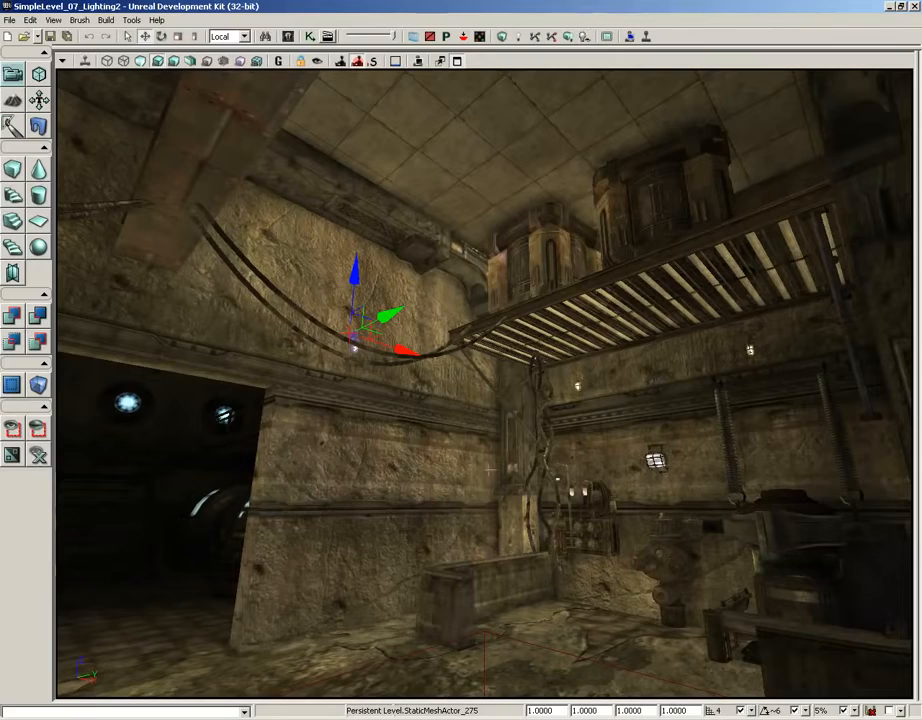
Step: Deselect the wall lamp and examine the light it casts on the wall and across the room
{"action": "right_click_drag", "start_coordinate": [487, 436], "coordinate": [477, 394]}
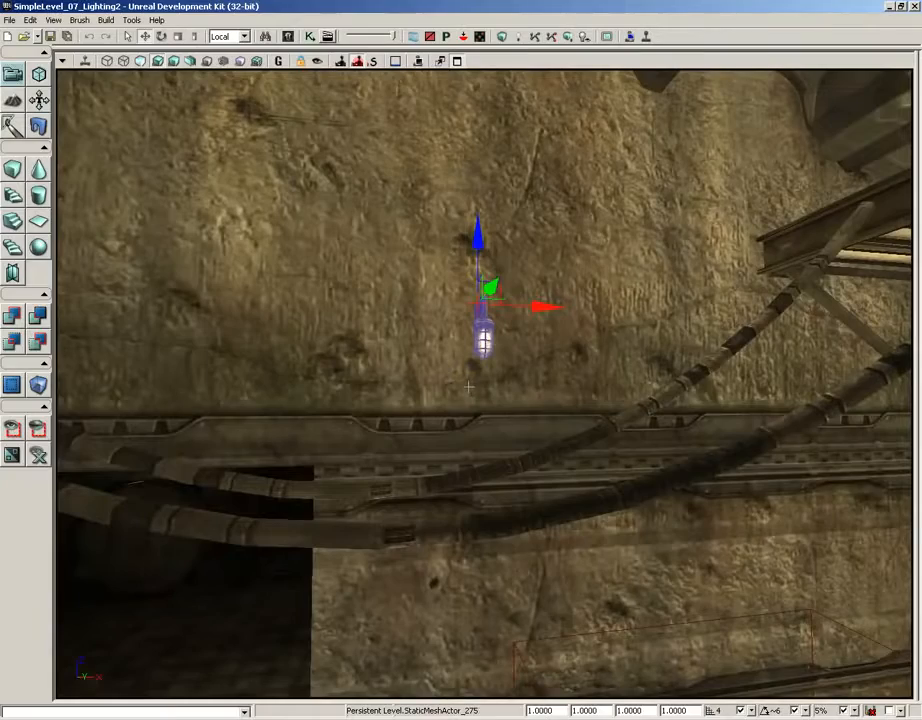
{"action": "left_click", "coordinate": [506, 442]}
{"action": "left_click", "coordinate": [506, 442]}
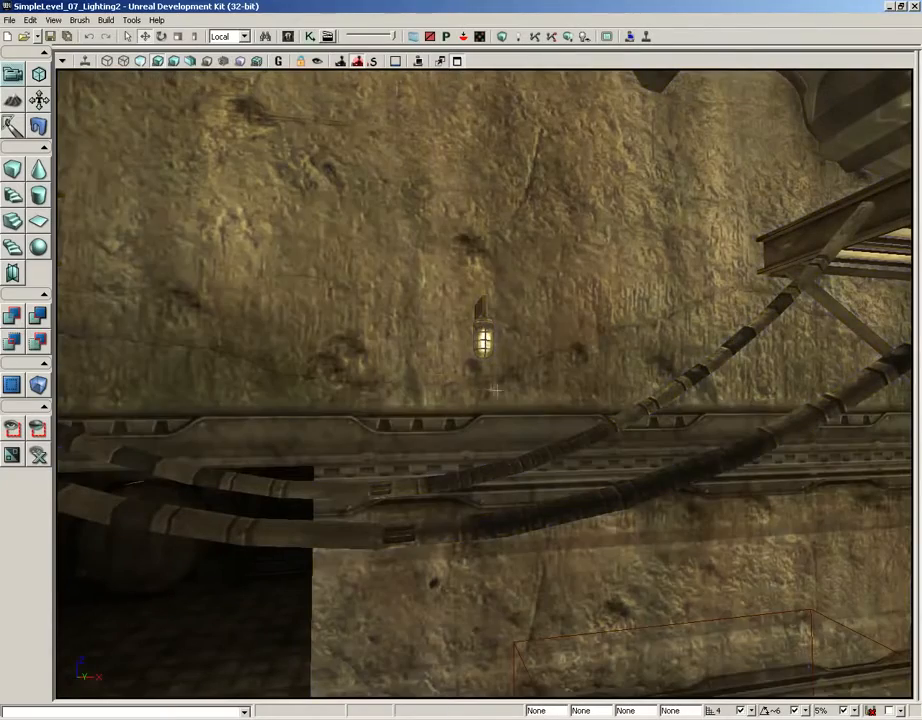
{"action": "left_click_drag", "start_coordinate": [534, 337], "coordinate": [520, 660]}
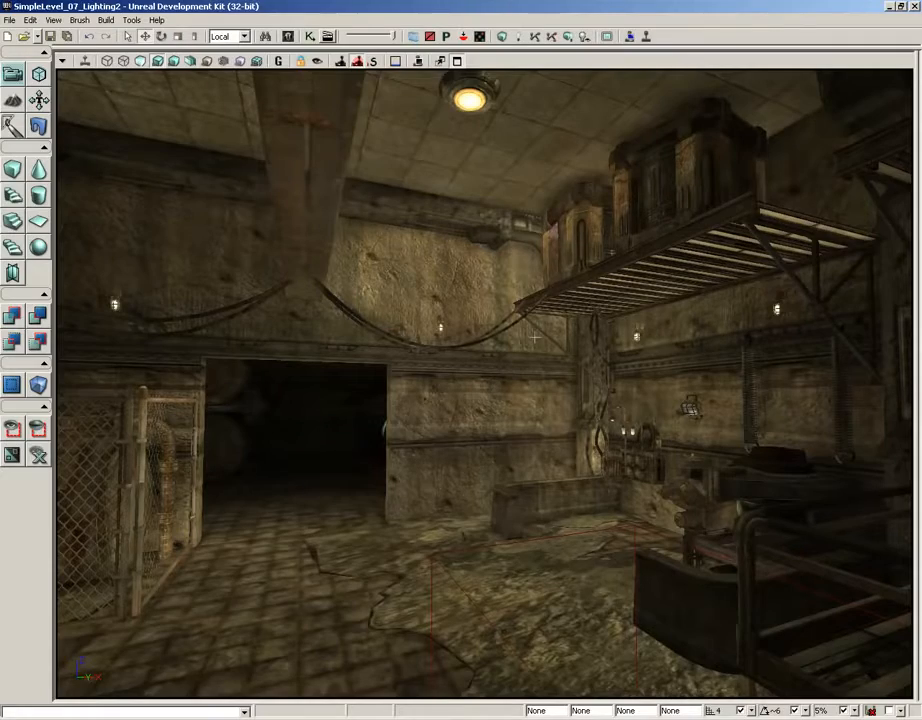
{"action": "left_click_drag", "start_coordinate": [520, 400], "coordinate": [485, 130]}
{"action": "right_click_drag", "start_coordinate": [500, 400], "coordinate": [517, 385]}
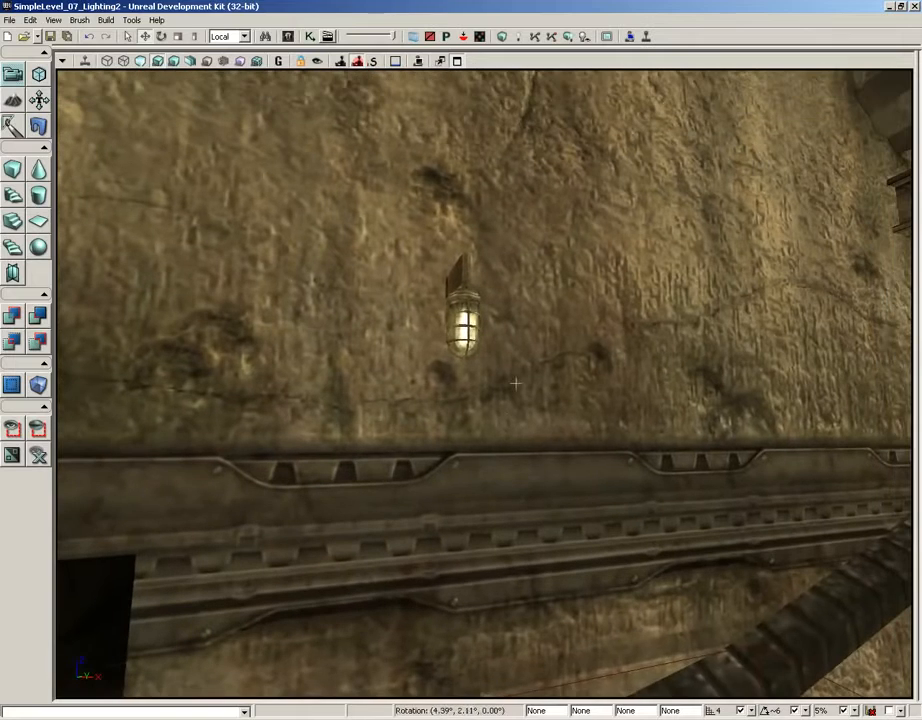
Step: Reselect the caged wall lamp and show its static mesh component's Lightmass settings
{"action": "left_click", "coordinate": [464, 330]}
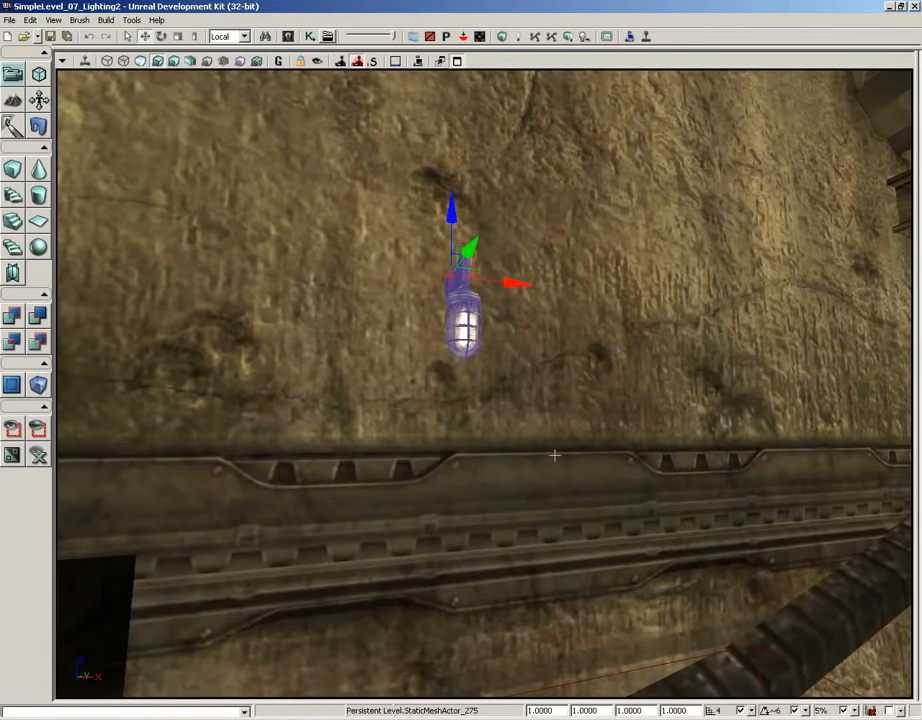
{"action": "key", "text": "F4"}
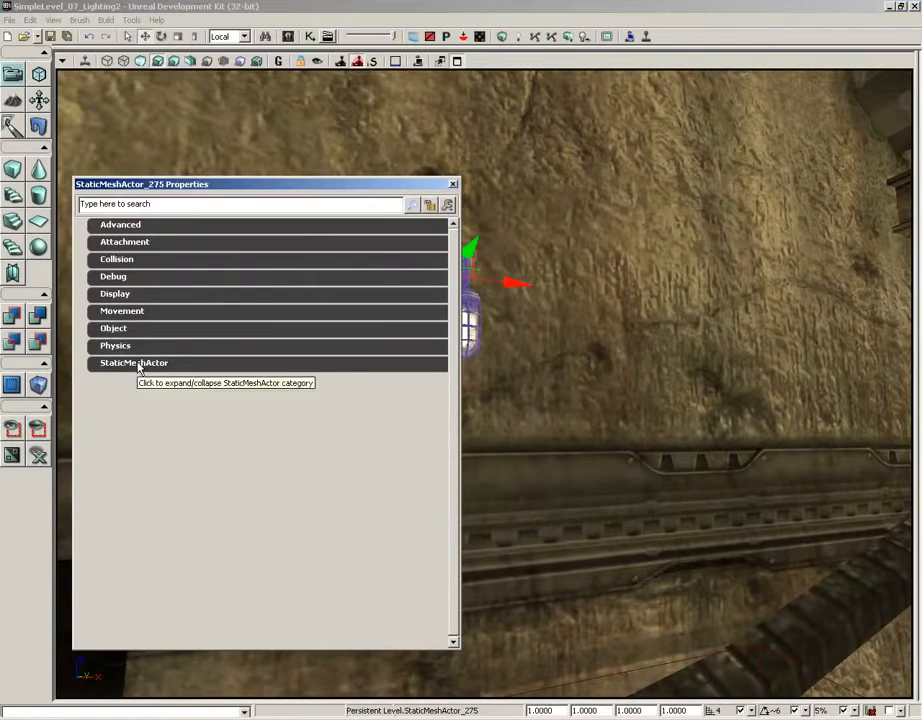
{"action": "left_click", "coordinate": [103, 364]}
{"action": "left_click", "coordinate": [103, 380]}
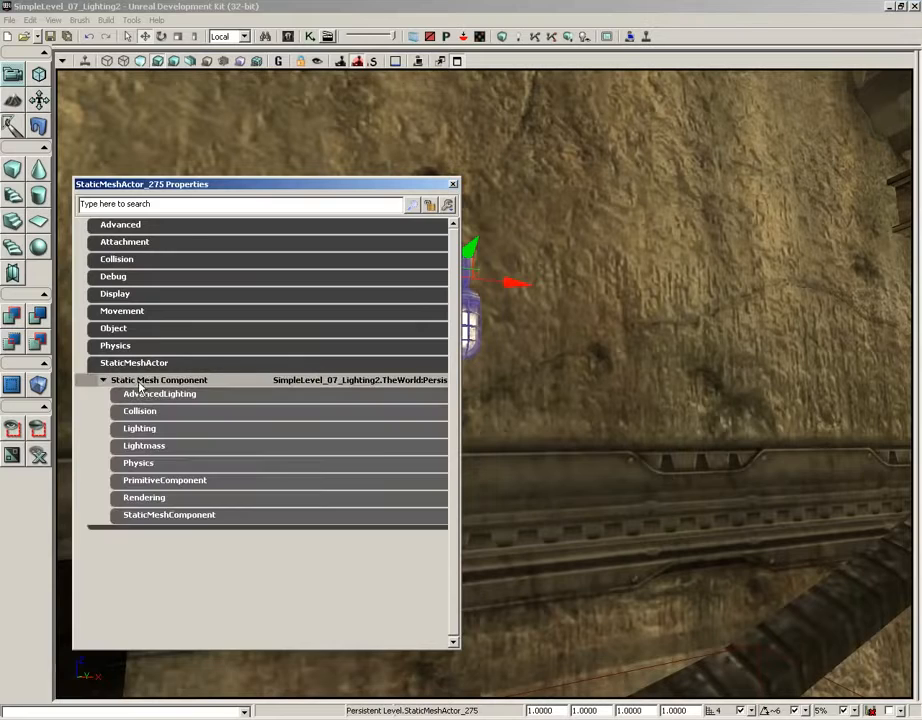
{"action": "left_click", "coordinate": [158, 446]}
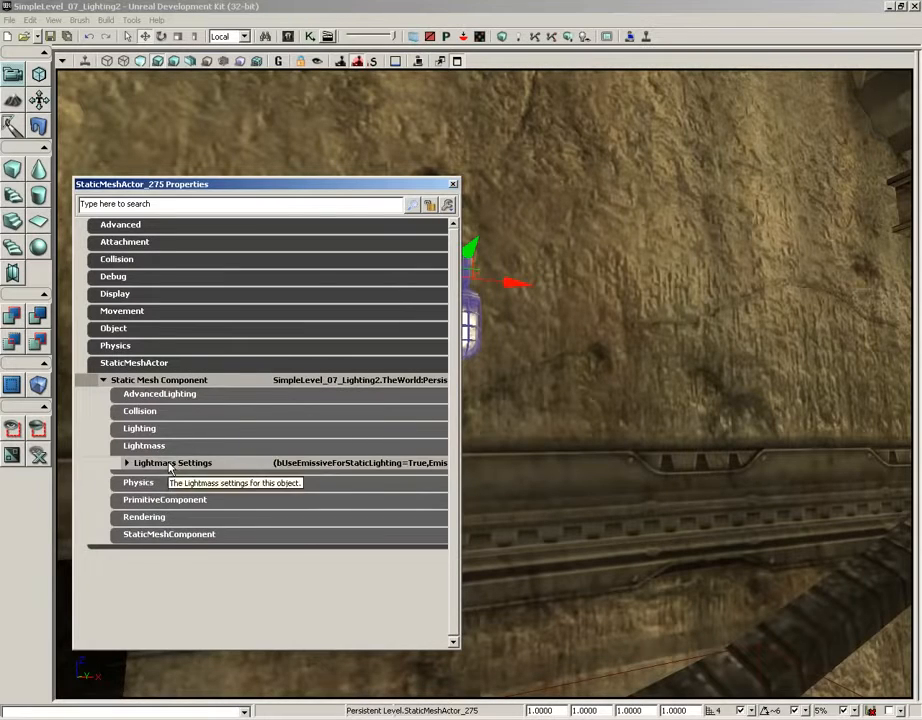
{"action": "left_click", "coordinate": [127, 463]}
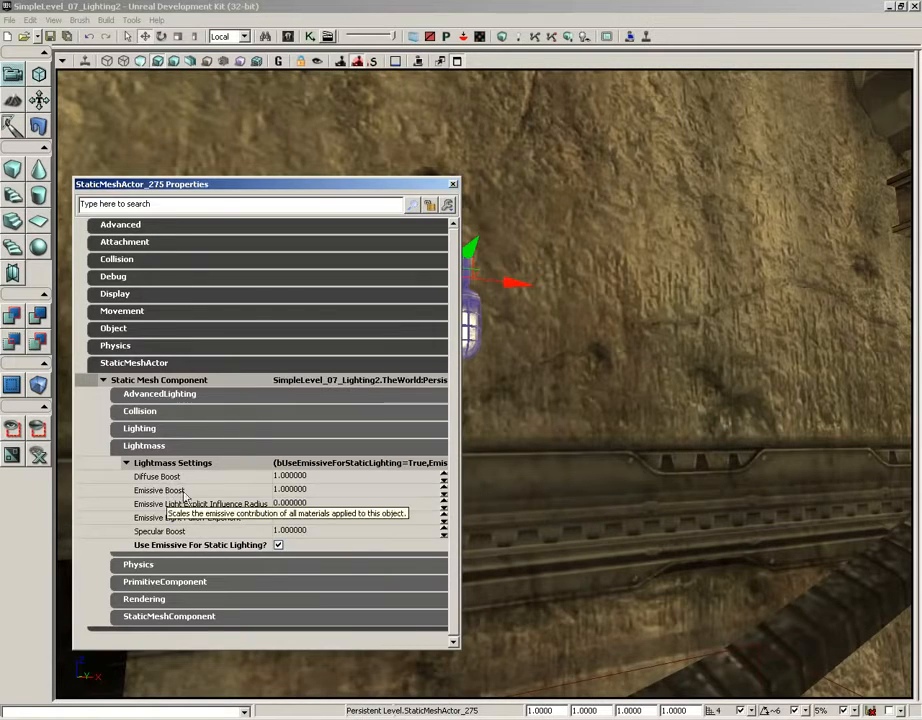
Step: Set the lamp's Emissive Light Explicit Influence Radius to 128 and close its properties
{"action": "left_click", "coordinate": [291, 491]}
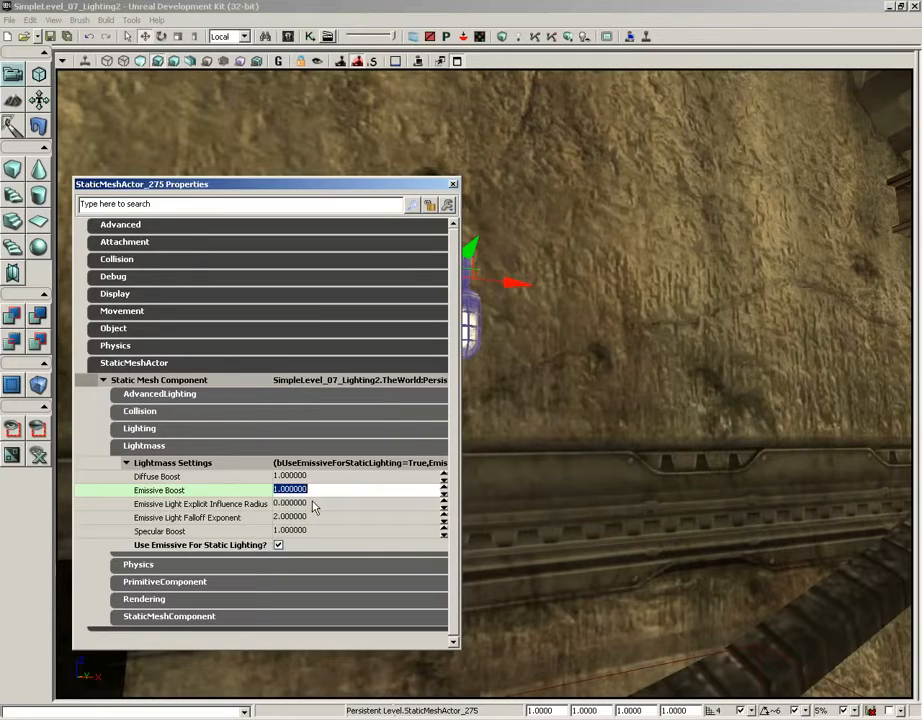
{"action": "left_click", "coordinate": [320, 503]}
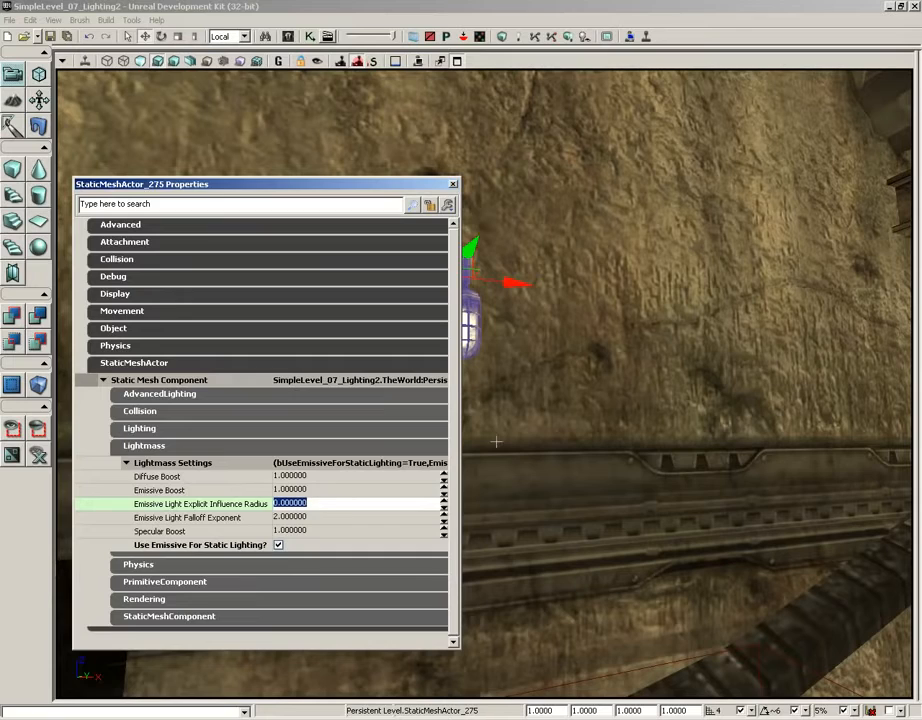
{"action": "type", "text": "128"}
{"action": "key", "text": "Tab"}
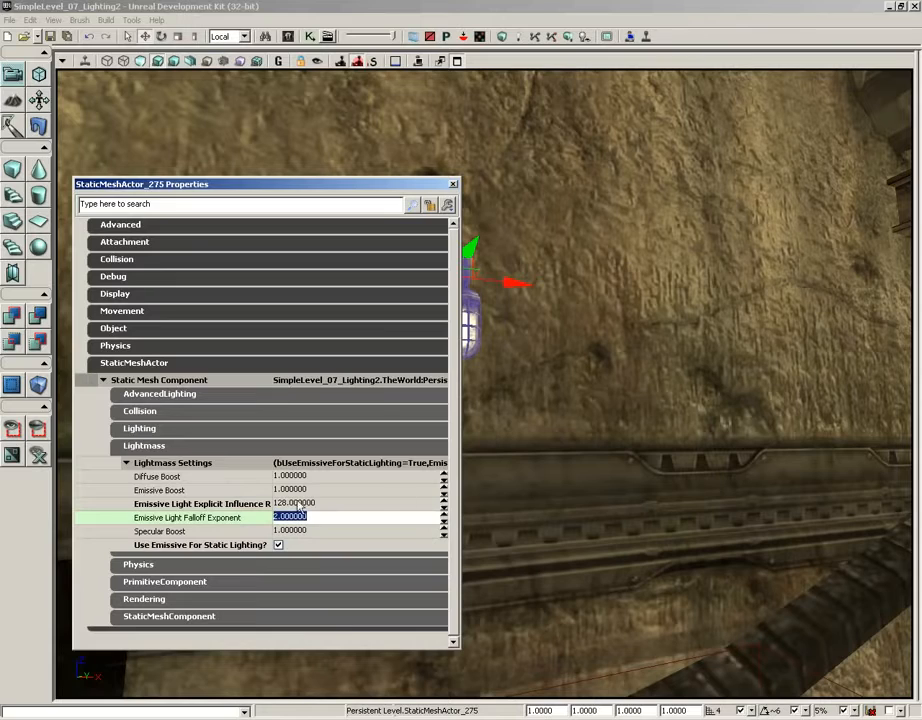
{"action": "mouse_move", "coordinate": [360, 501]}
{"action": "mouse_move", "coordinate": [262, 540]}
{"action": "left_click_drag", "start_coordinate": [391, 185], "coordinate": [728, 177]}
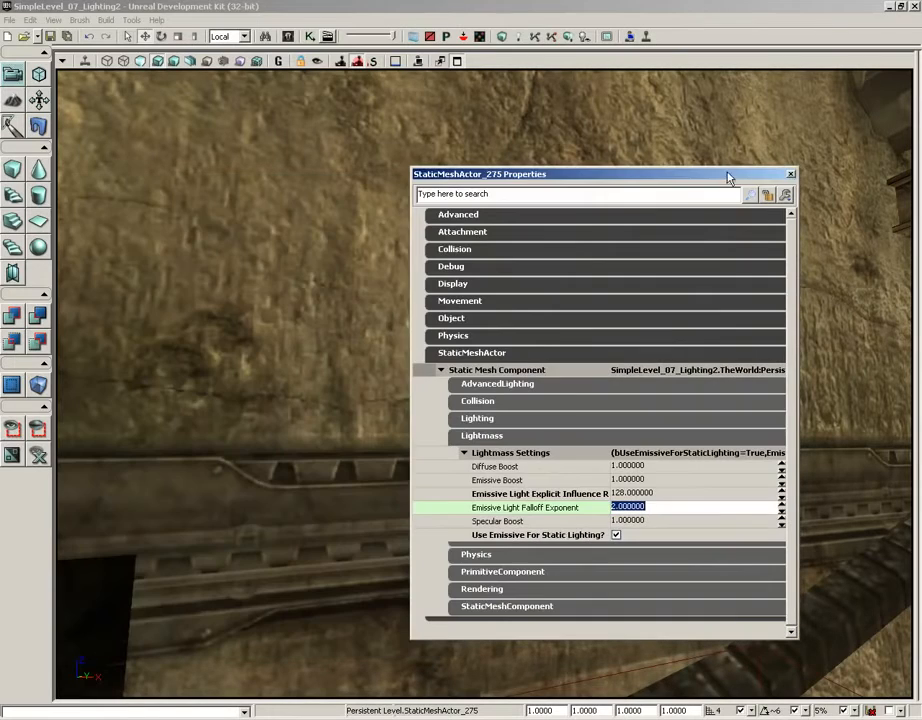
{"action": "left_click", "coordinate": [790, 174]}
{"action": "mouse_move", "coordinate": [662, 438]}
{"action": "left_mouse_down"}
{"action": "mouse_move", "coordinate": [668, 530]}
{"action": "mouse_move", "coordinate": [662, 438]}
{"action": "mouse_move", "coordinate": [660, 456]}
{"action": "left_mouse_up"}
{"action": "right_click_drag", "start_coordinate": [660, 456], "coordinate": [657, 400]}
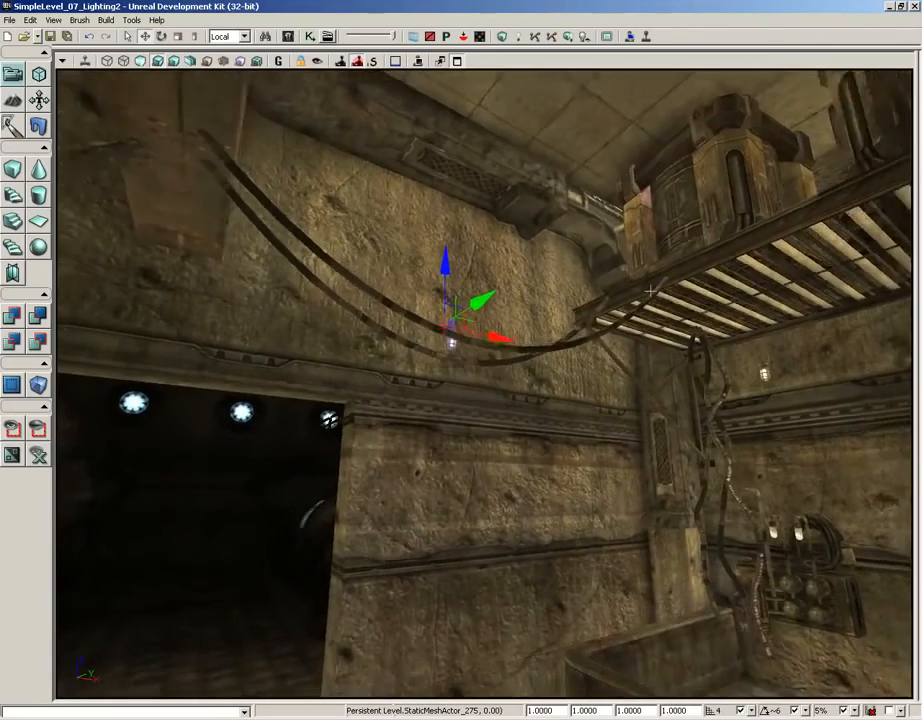
Step: Rebuild the level's lighting with the wall lamp's new influence radius
{"action": "left_click_drag", "start_coordinate": [657, 400], "coordinate": [650, 283]}
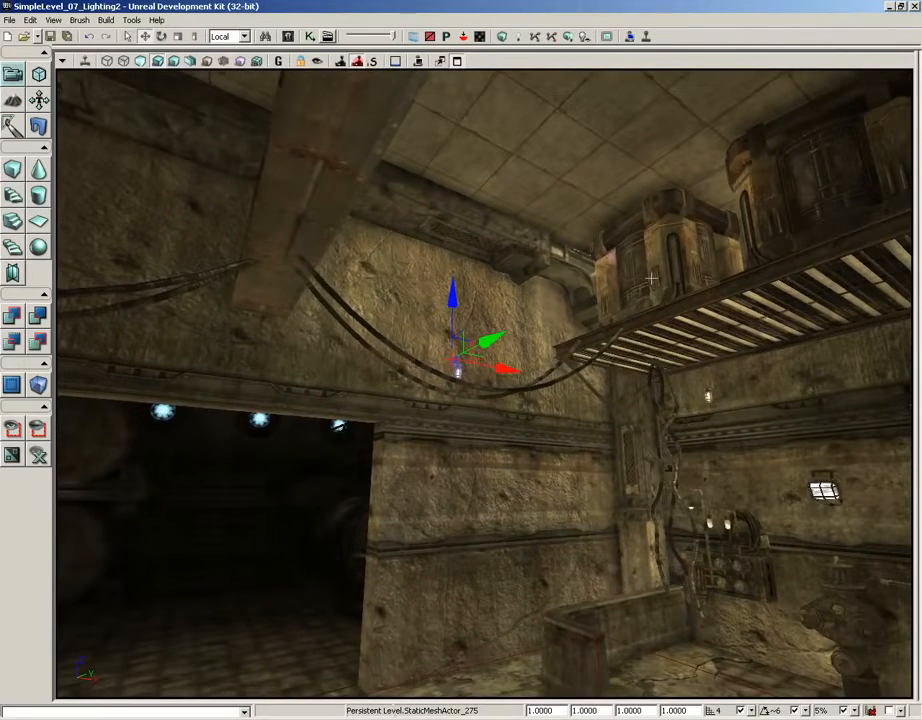
{"action": "left_click", "coordinate": [570, 37]}
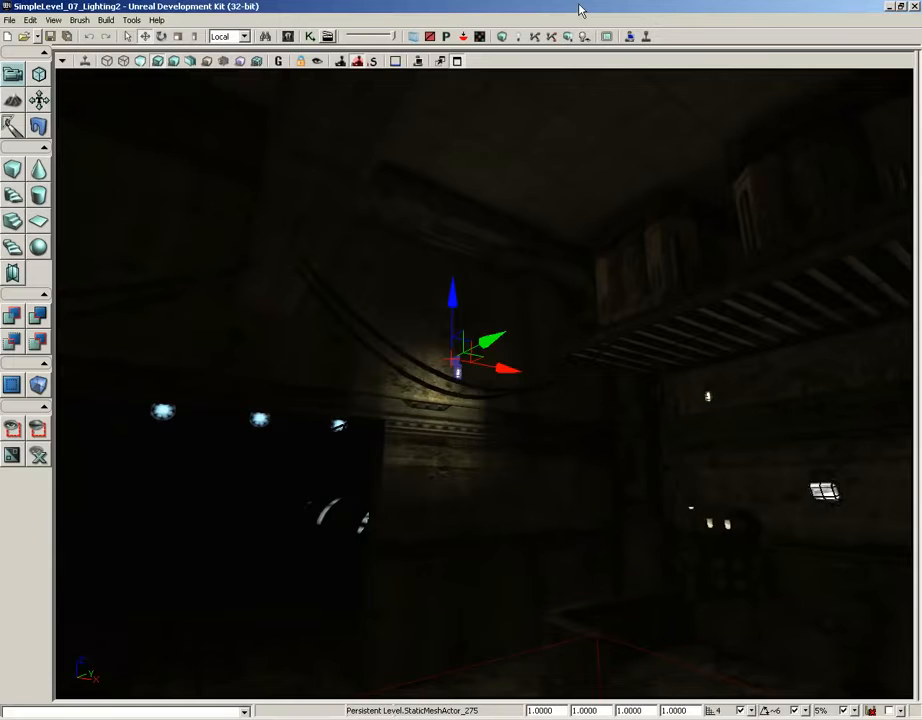
Step: Examine the light cast by the wall lamp from farther back and compare it with the other lamps around the room
{"action": "key", "text": "w"}
{"action": "mouse_move", "coordinate": [580, 444]}
{"action": "right_mouse_down"}
{"action": "mouse_move", "coordinate": [577, 407]}
{"action": "mouse_move", "coordinate": [549, 451]}
{"action": "mouse_move", "coordinate": [566, 453]}
{"action": "right_mouse_up"}
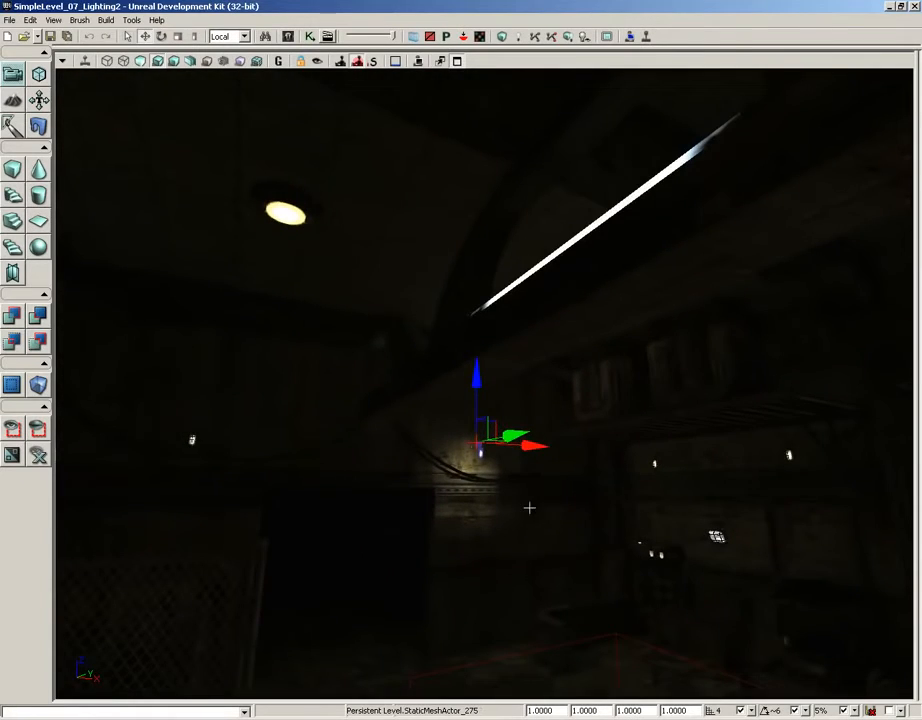
{"action": "right_click_drag", "start_coordinate": [533, 529], "coordinate": [556, 531]}
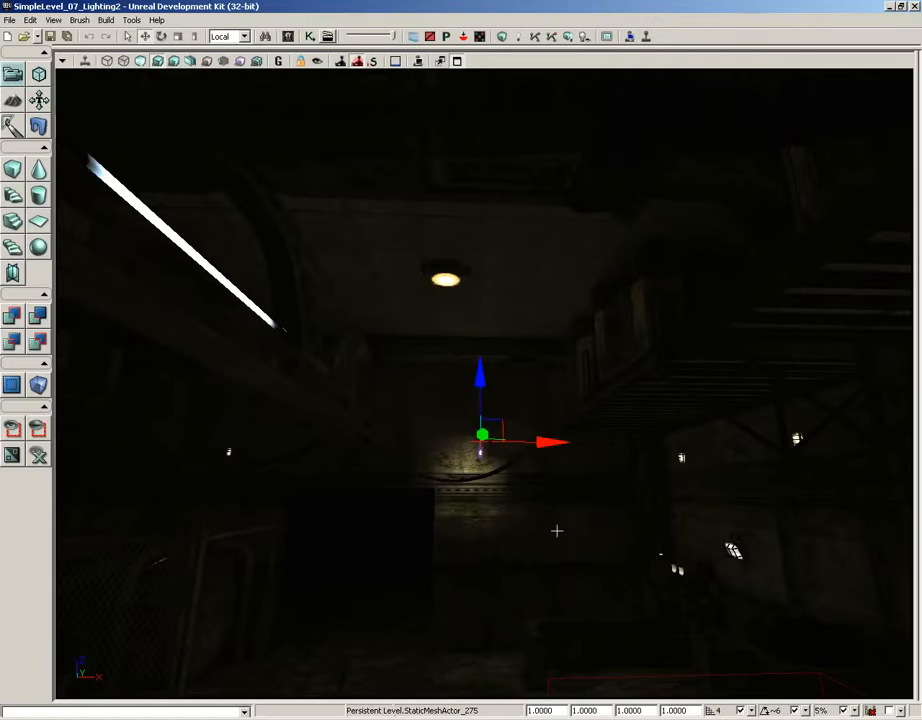
{"action": "right_click_drag", "start_coordinate": [492, 545], "coordinate": [365, 539]}
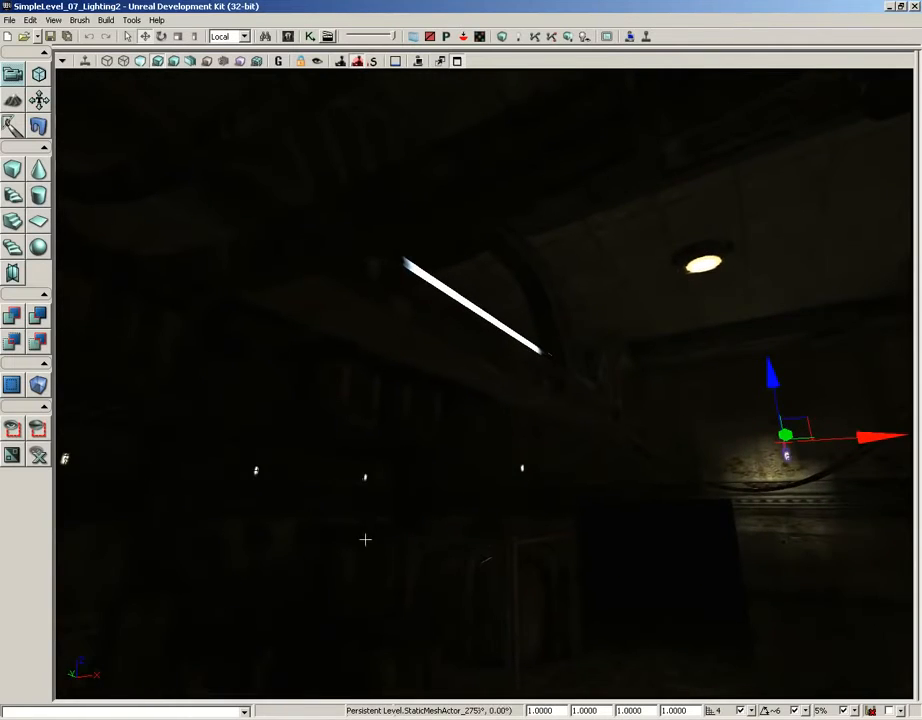
{"action": "right_click_drag", "start_coordinate": [447, 503], "coordinate": [214, 477]}
{"action": "left_click_drag", "start_coordinate": [214, 477], "coordinate": [206, 457]}
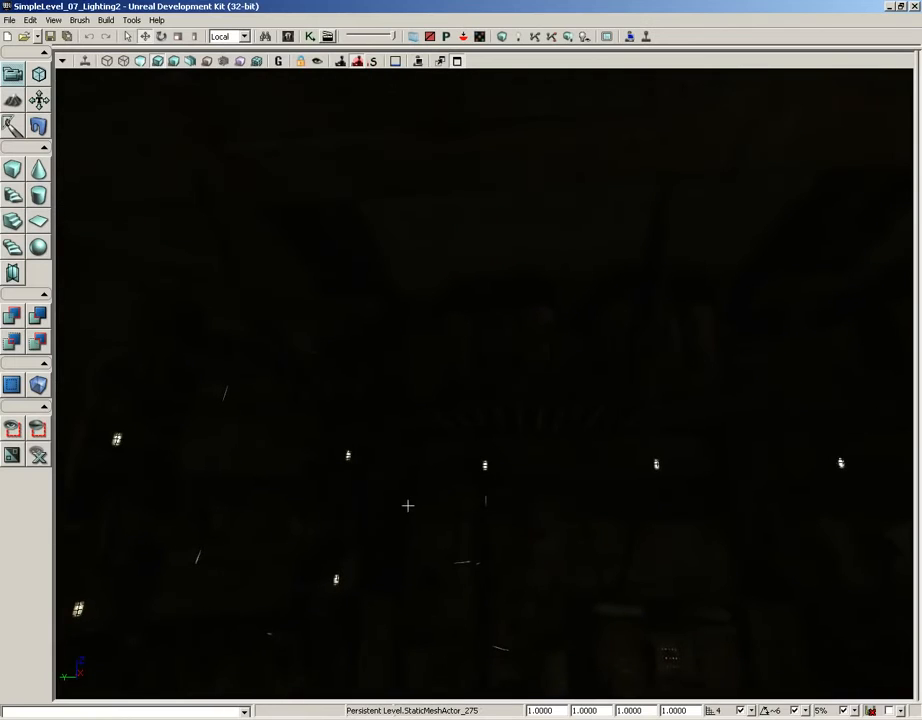
{"action": "right_click_drag", "start_coordinate": [372, 504], "coordinate": [726, 506]}
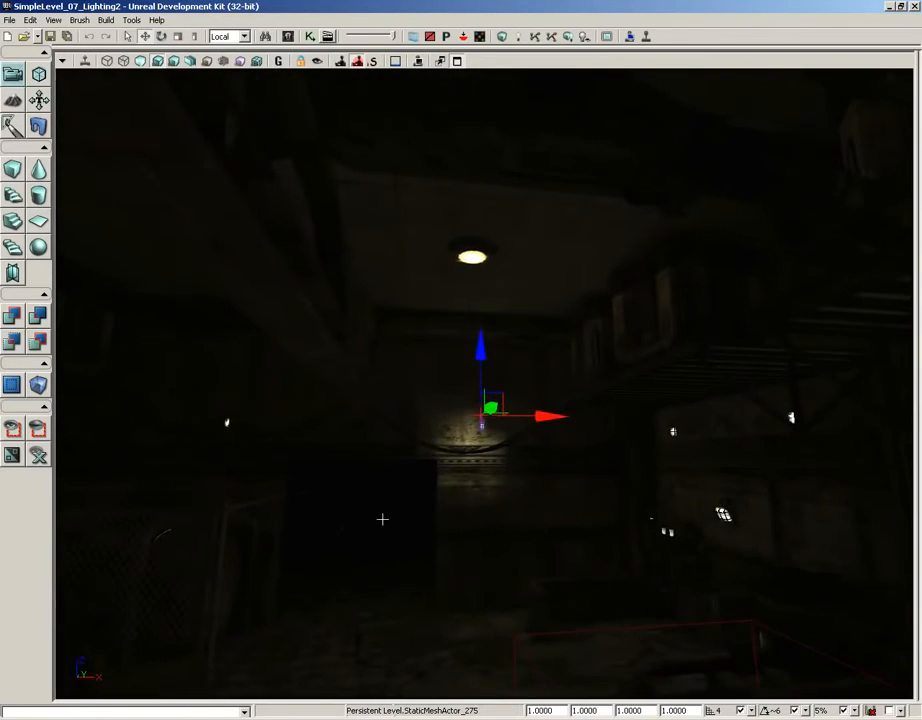